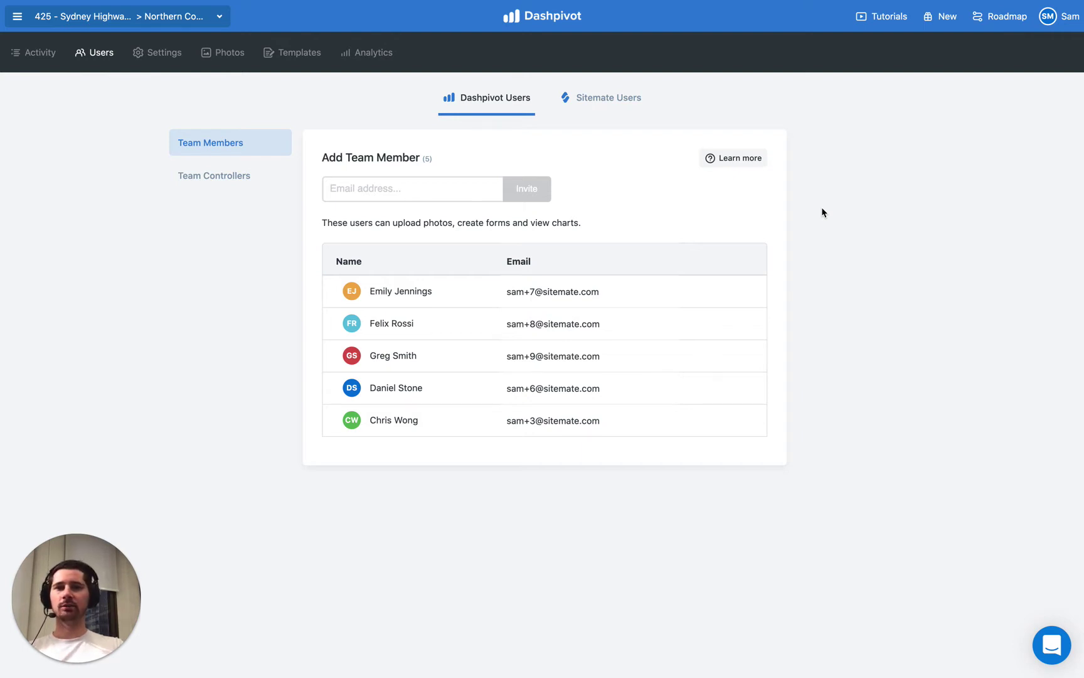
{"action": "left_click", "coordinate": [115, 16]}
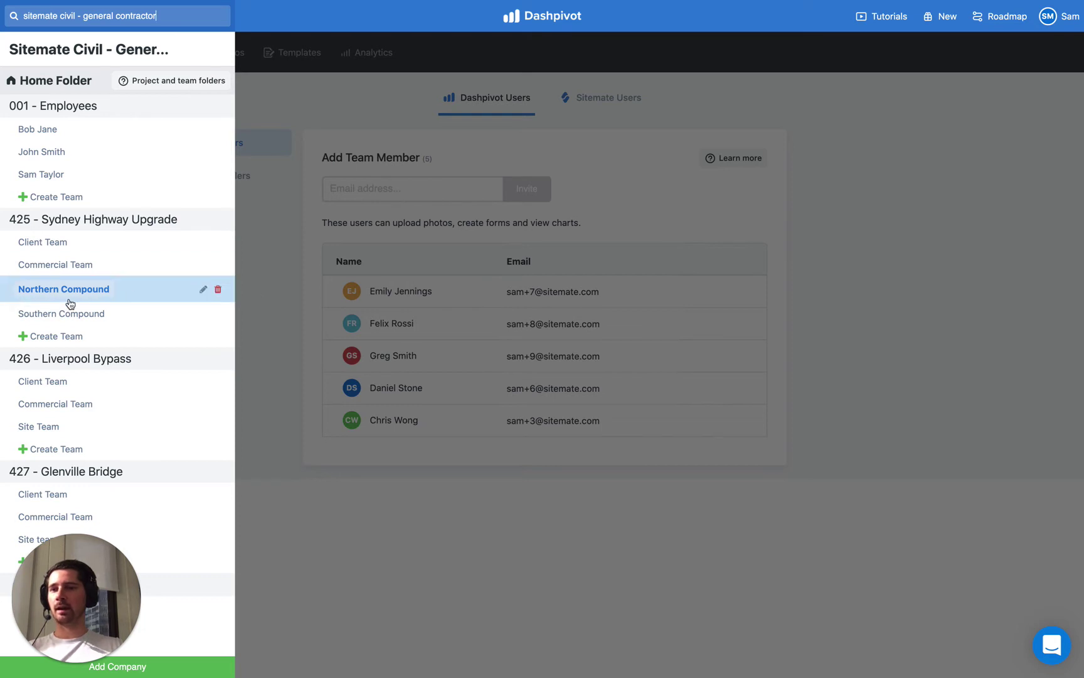
{"action": "left_click", "coordinate": [304, 272]}
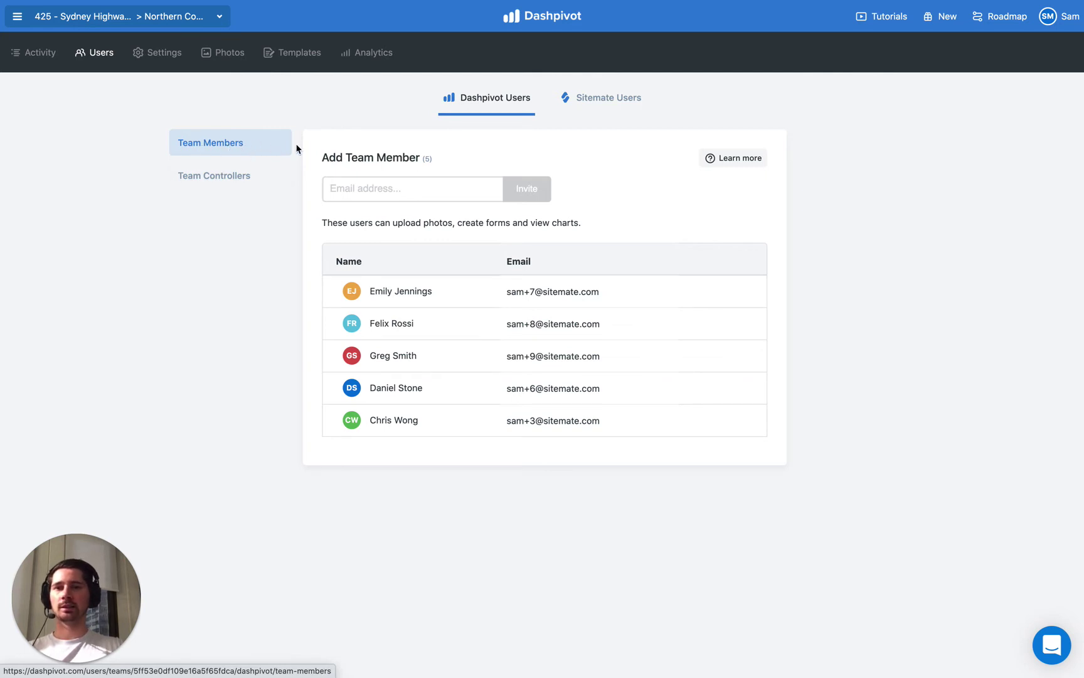
Enter the new member's e-mail address, fixing a typo, and send the Northern Compound team invitation
{"action": "left_click", "coordinate": [365, 188]}
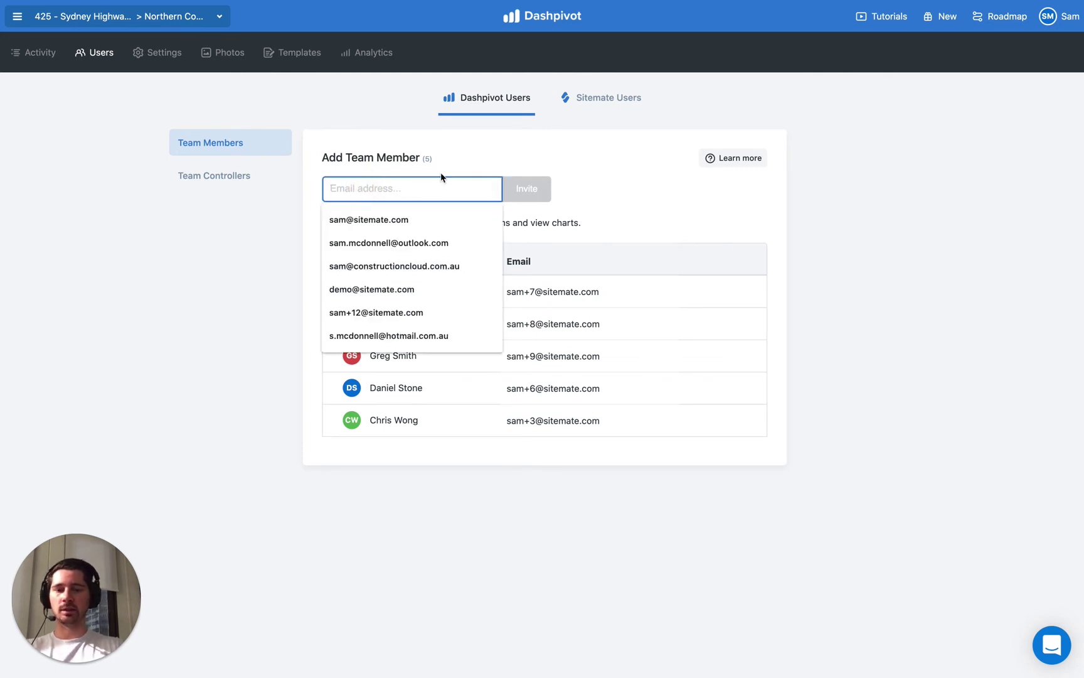
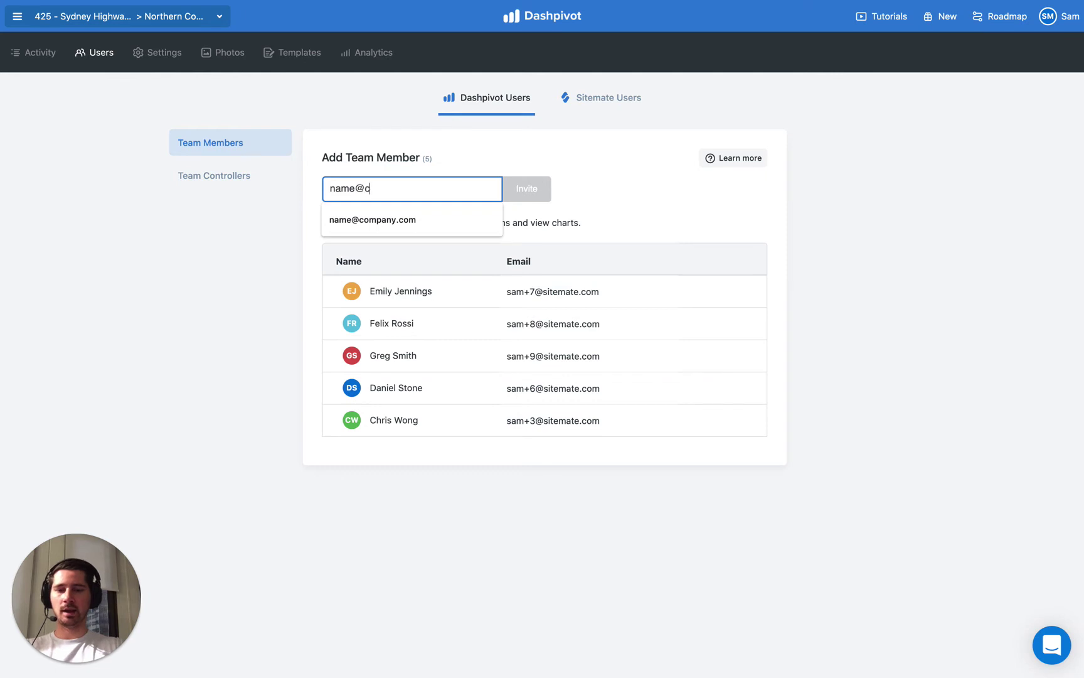
{"action": "key", "text": "BackSpace"}
{"action": "key", "text": "BackSpace"}
{"action": "key", "text": "BackSpace"}
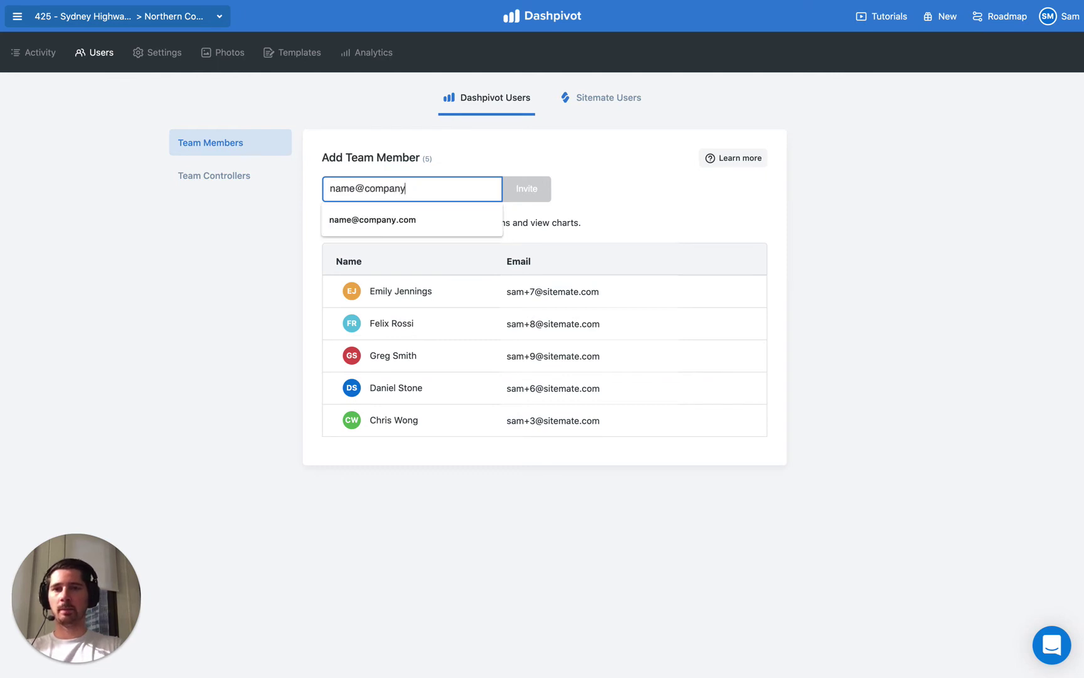
{"action": "key", "text": "Down"}
{"action": "key", "text": "Return"}
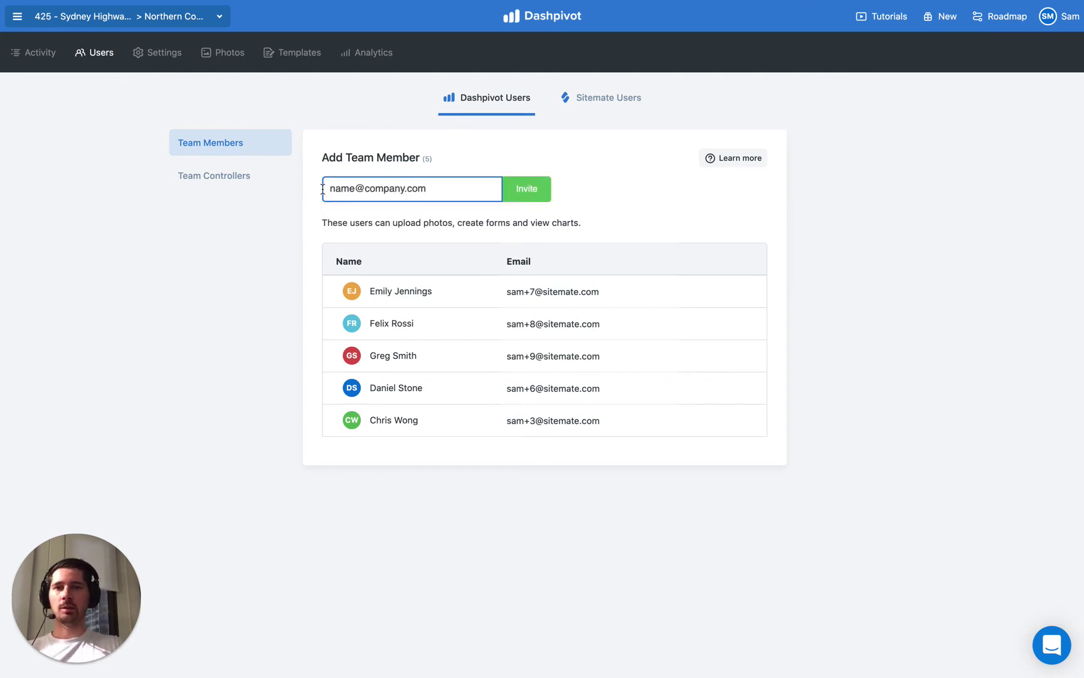
{"action": "left_click", "coordinate": [532, 195]}
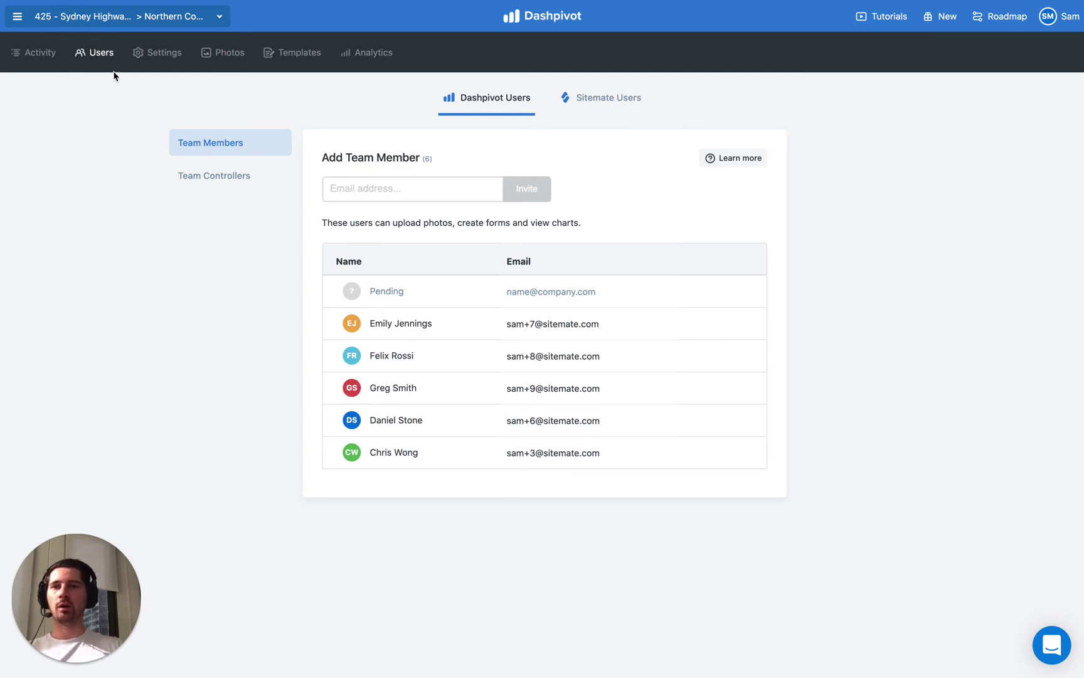
Switch to the 425 - Sydney Highway Upgrade project and view its Users permissions page
{"action": "left_click", "coordinate": [88, 18]}
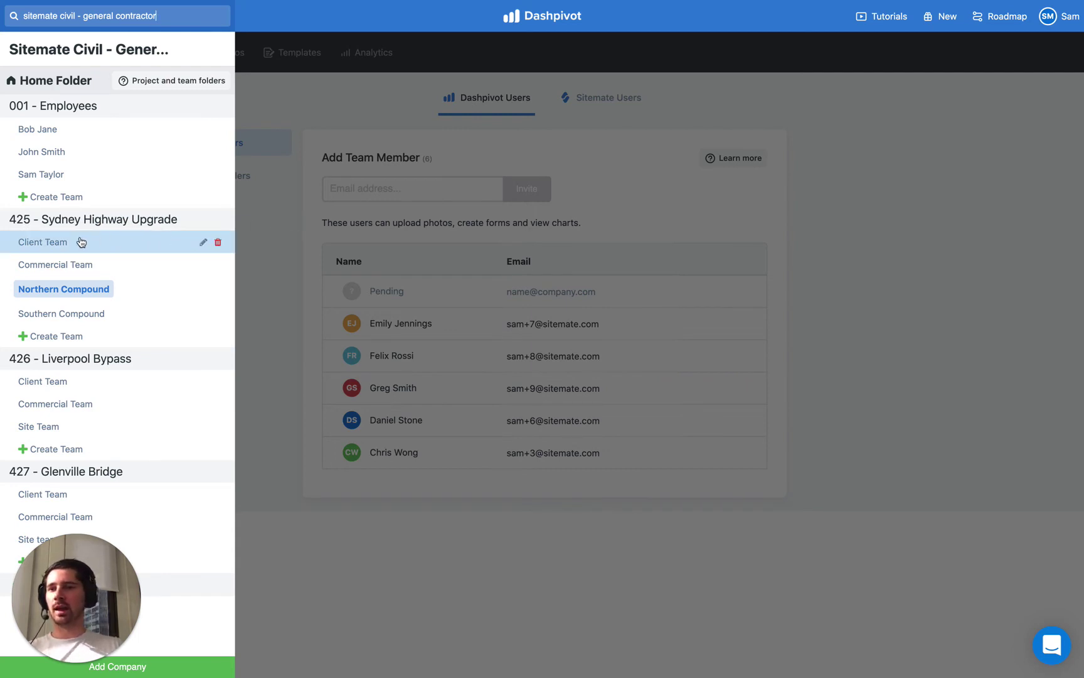
{"action": "left_click", "coordinate": [53, 221]}
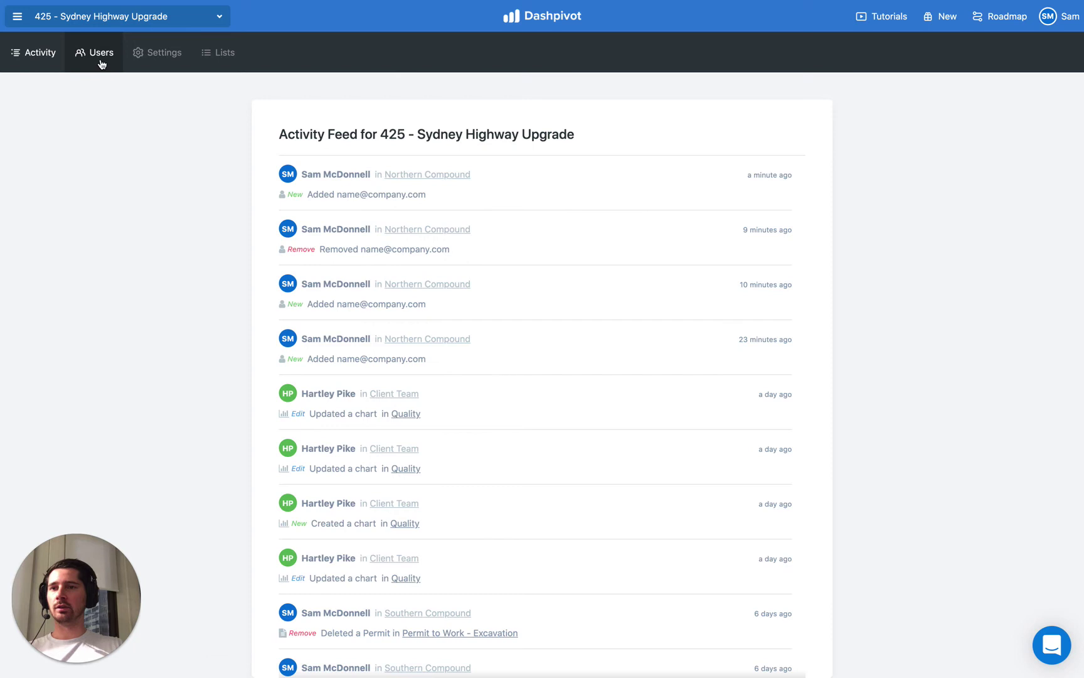
{"action": "left_click", "coordinate": [102, 65]}
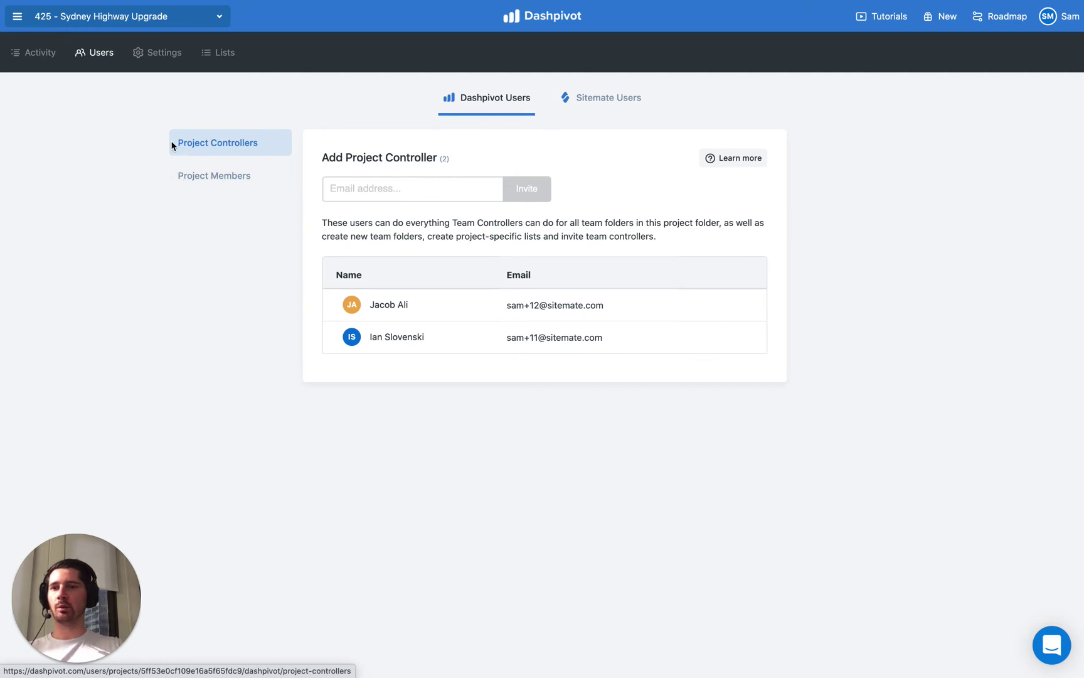
Toggle the project and team folder list open and closed several times, leaving it open
{"action": "left_click", "coordinate": [83, 15]}
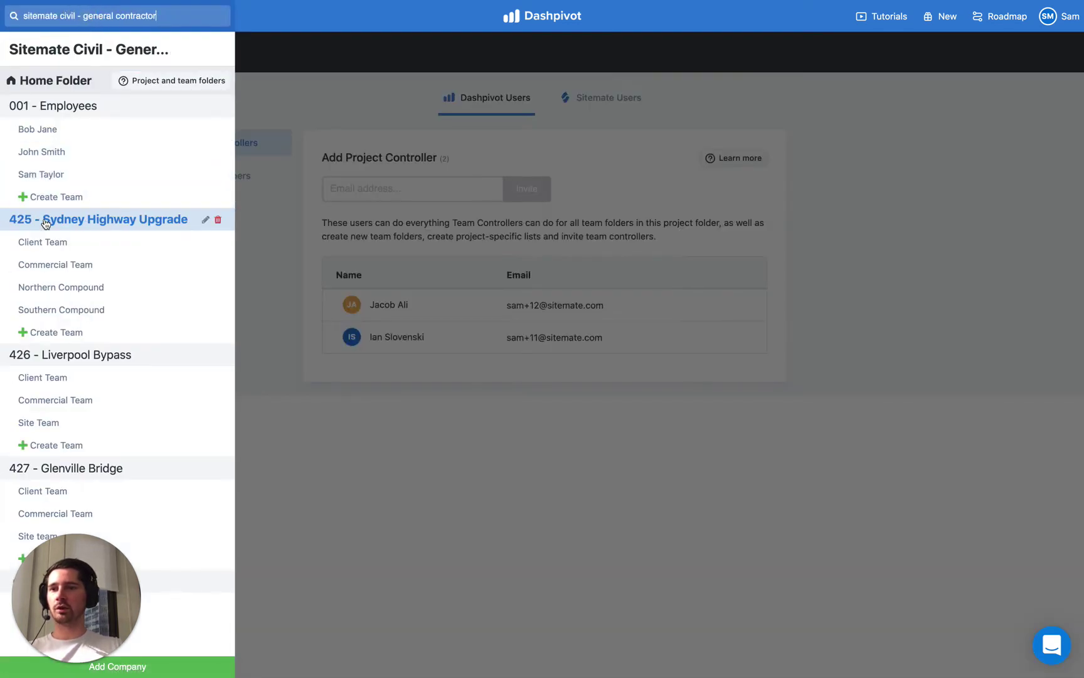
{"action": "left_click", "coordinate": [267, 221]}
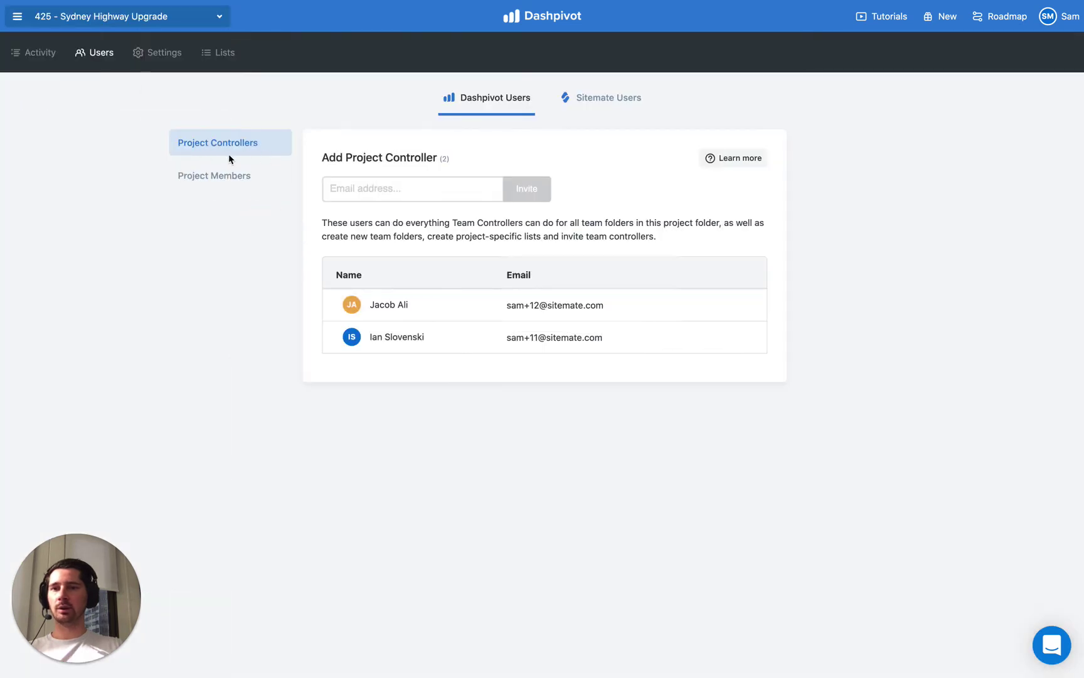
{"action": "left_click", "coordinate": [100, 18]}
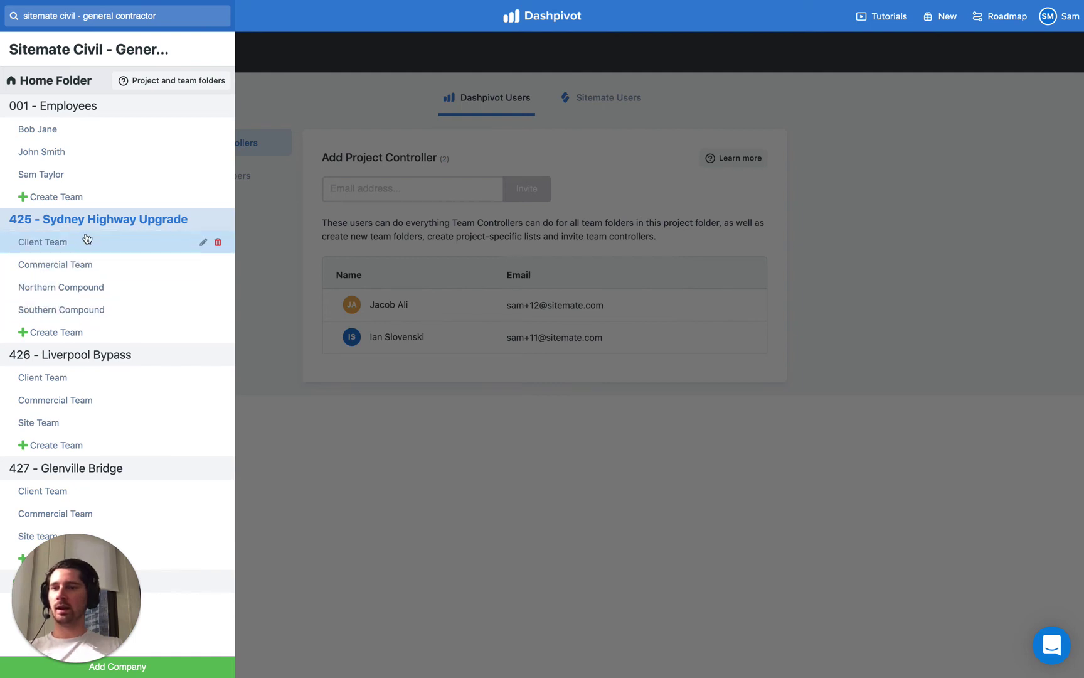
{"action": "left_click", "coordinate": [251, 223]}
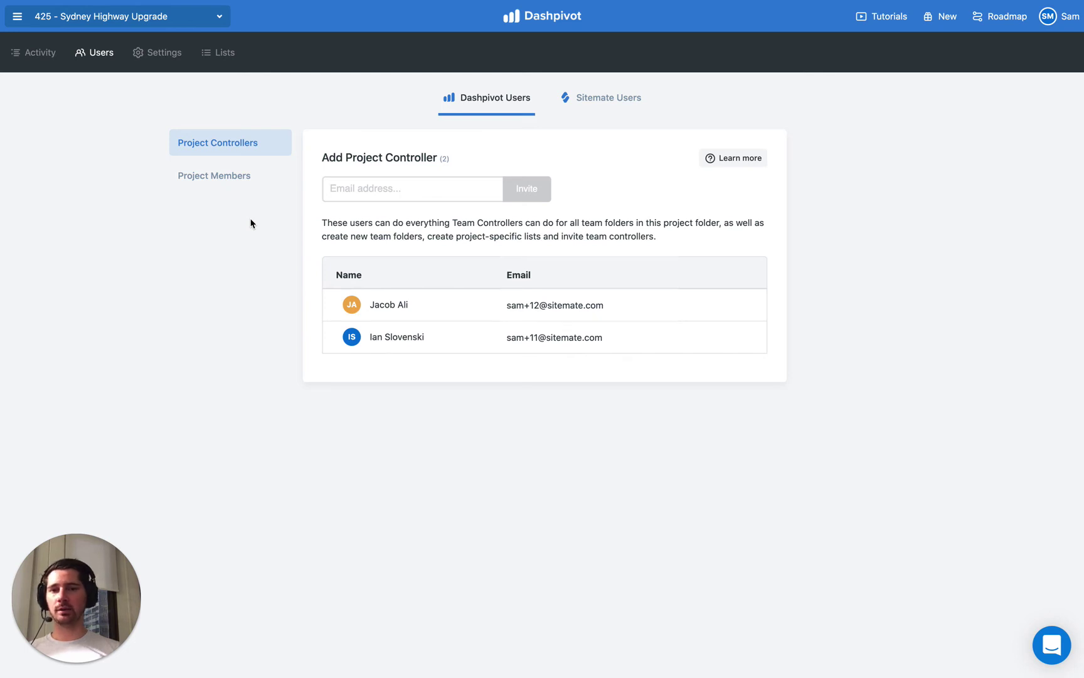
{"action": "left_click", "coordinate": [135, 17]}
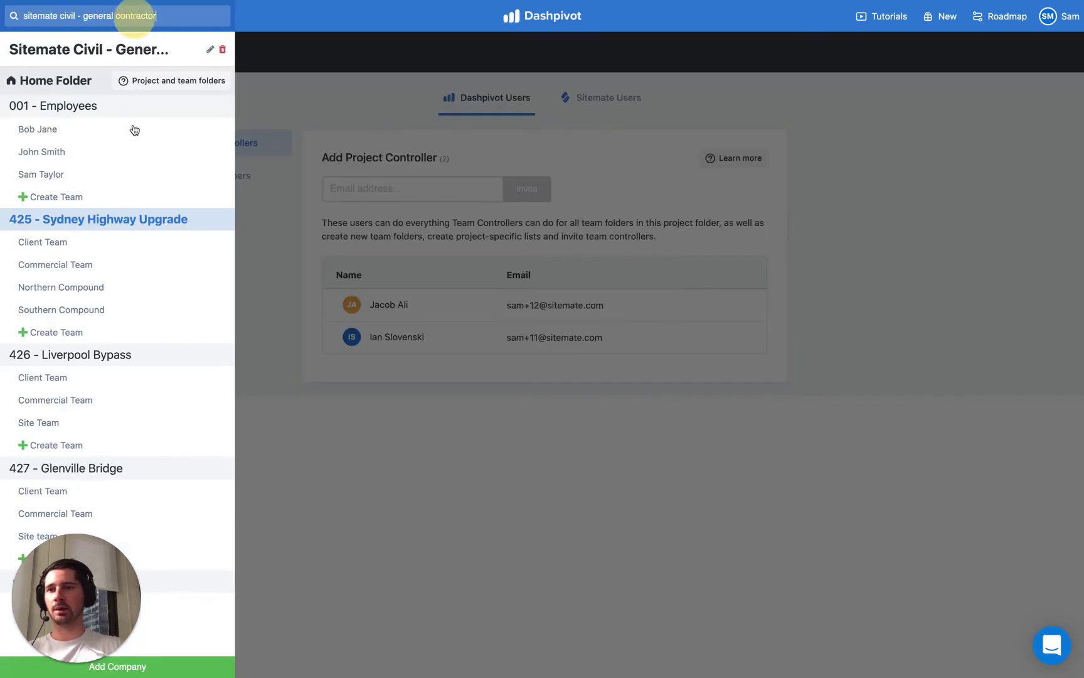
{"action": "left_click", "coordinate": [284, 248]}
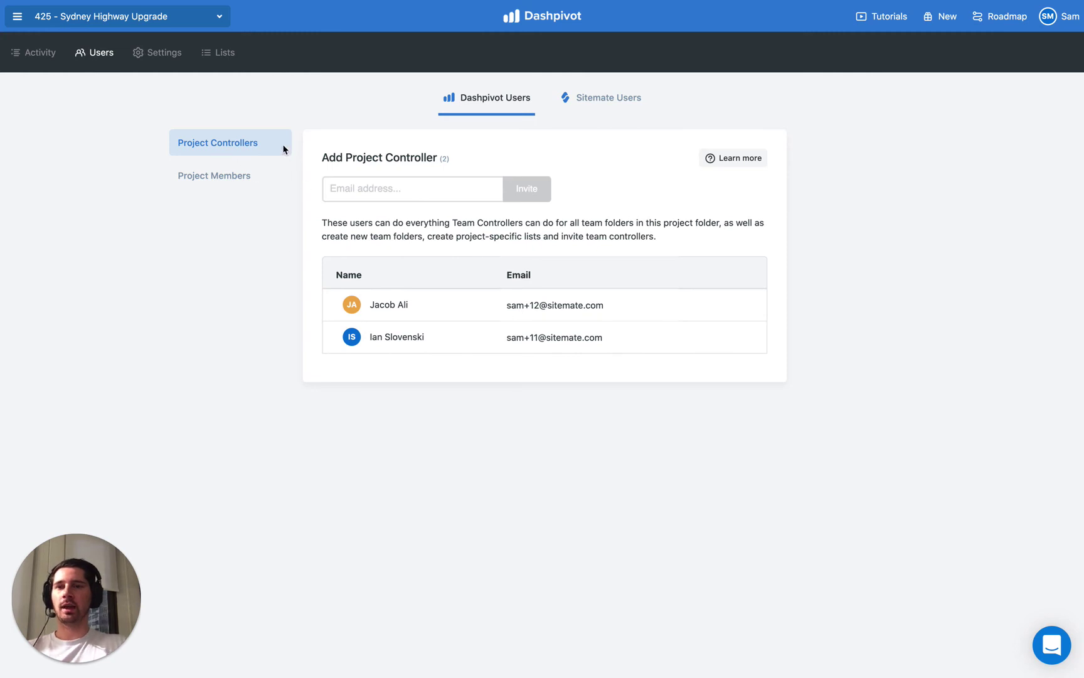
{"action": "left_click", "coordinate": [119, 17]}
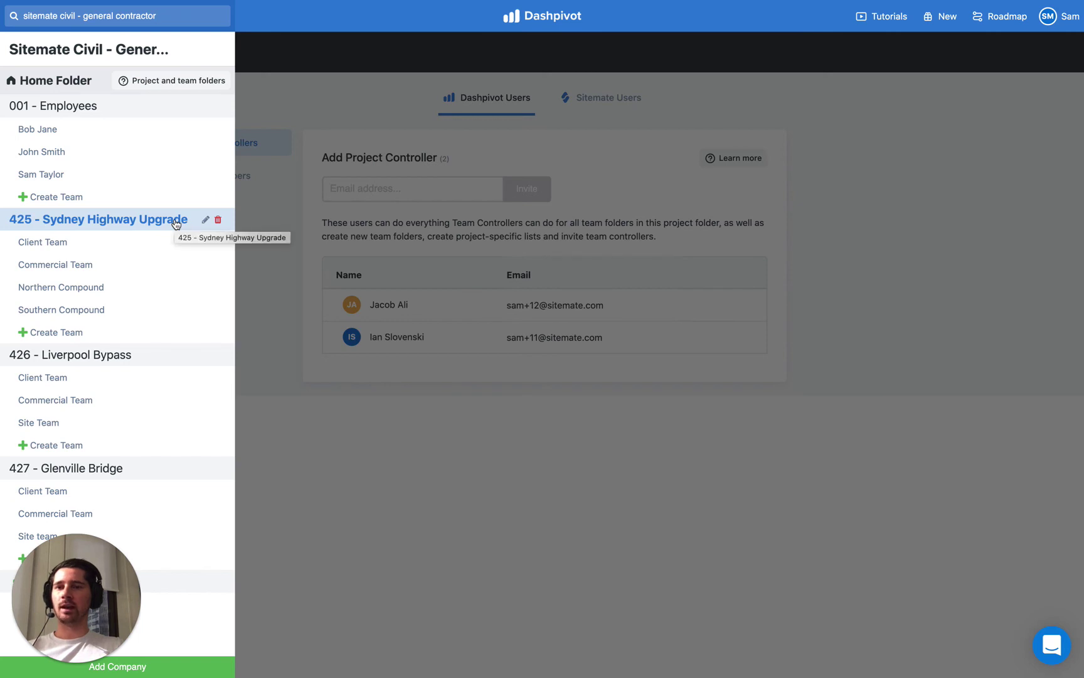
Go to the company Home Folder's Users page listing the three Organisation Controllers
{"action": "left_click", "coordinate": [71, 90]}
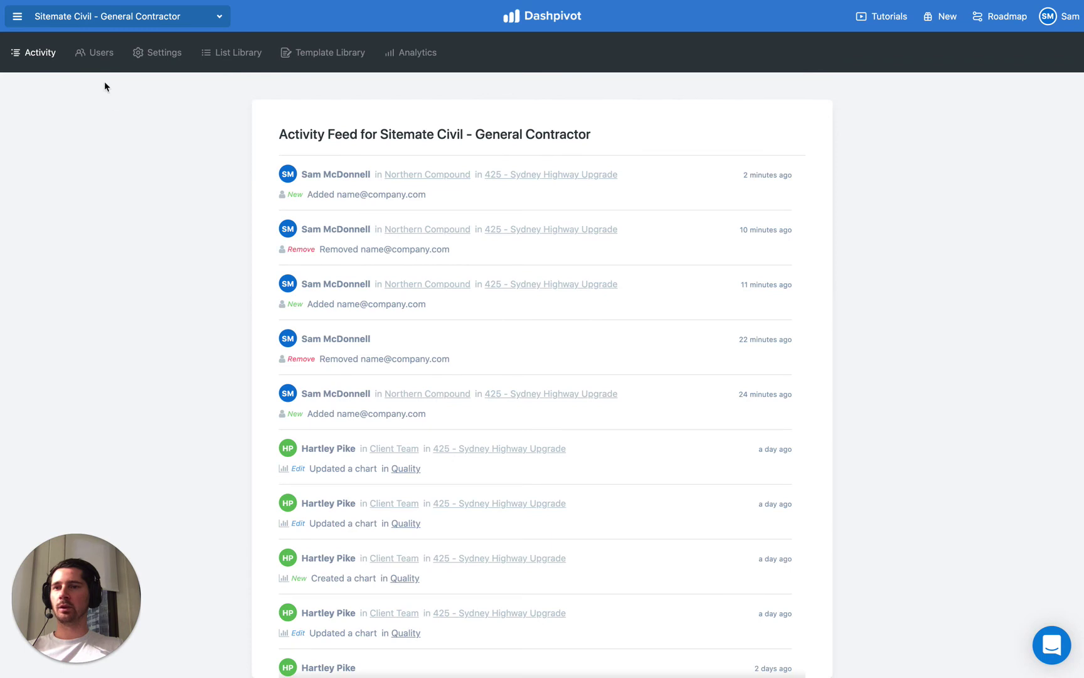
{"action": "left_click", "coordinate": [97, 53]}
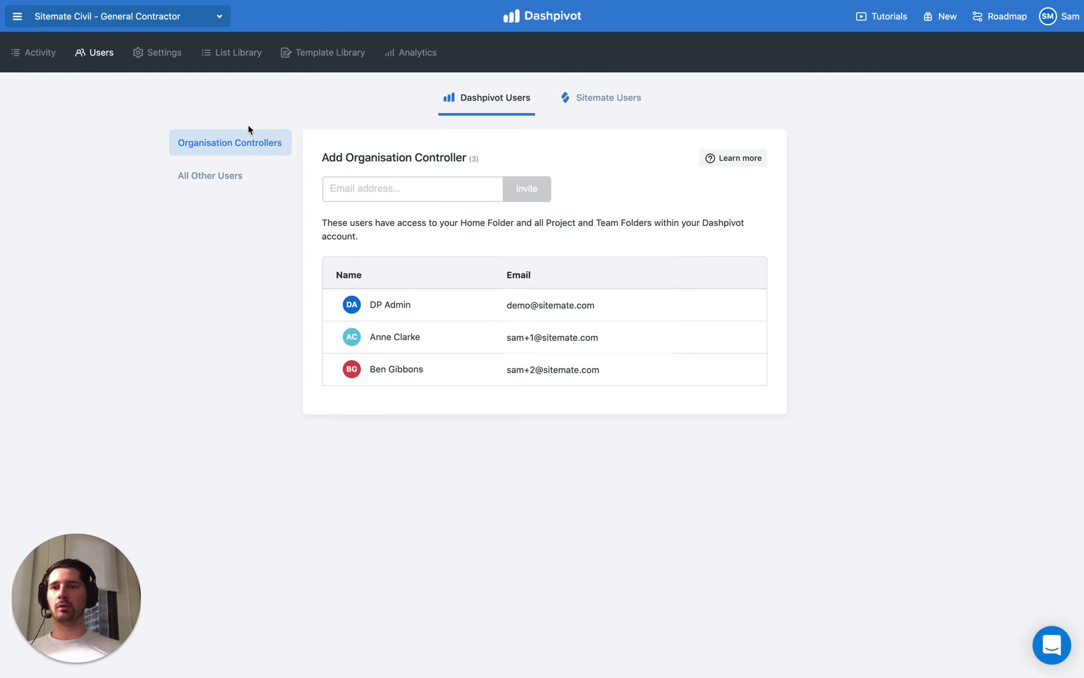
{"action": "left_click", "coordinate": [125, 17]}
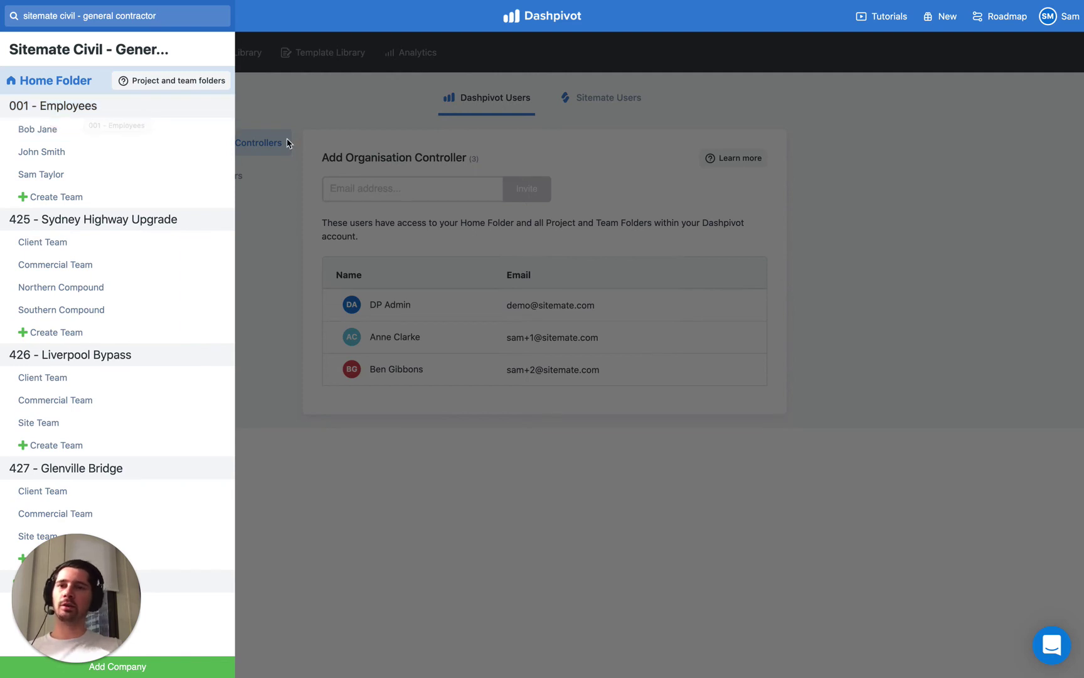
{"action": "left_click", "coordinate": [274, 220]}
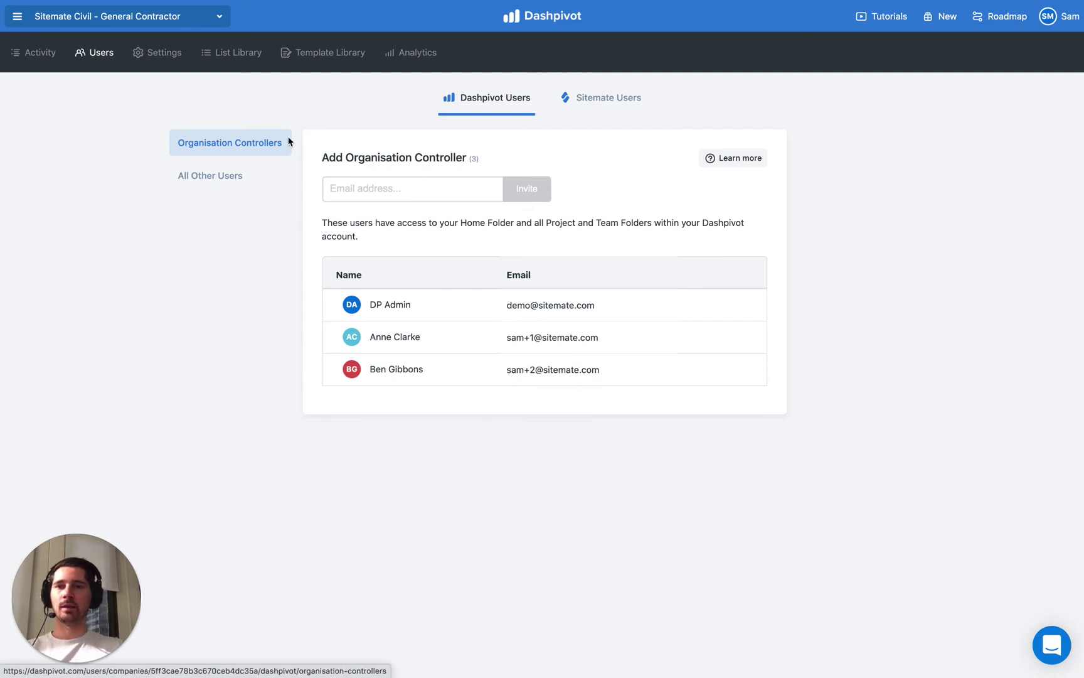
Browse the organisation's All Other Users list of 10, then reopen the folder list over it
{"action": "left_click", "coordinate": [209, 177]}
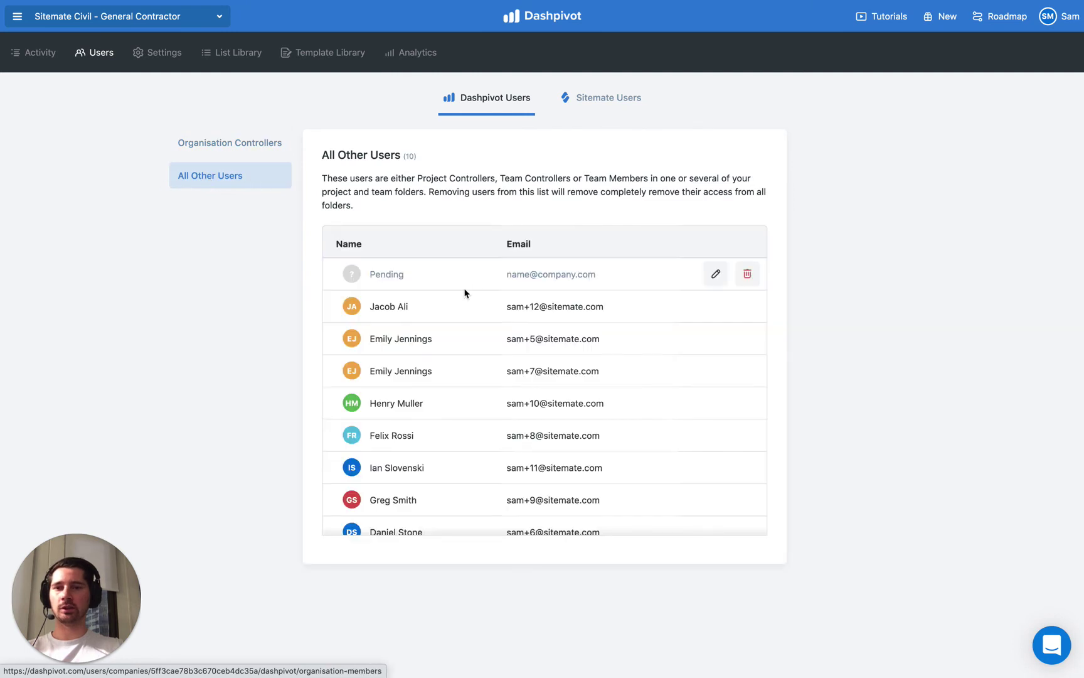
{"action": "scroll", "coordinate": [405, 338], "scroll_direction": "down", "scroll_amount": 2}
{"action": "scroll", "coordinate": [408, 339], "scroll_direction": "up", "scroll_amount": 2}
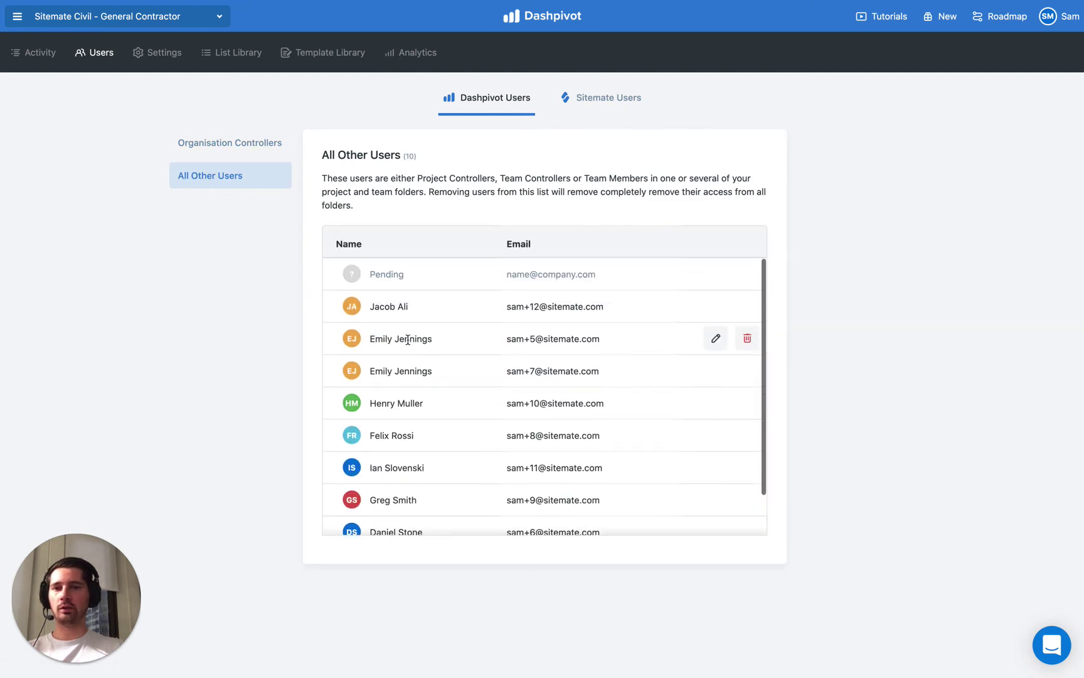
{"action": "left_click", "coordinate": [77, 17]}
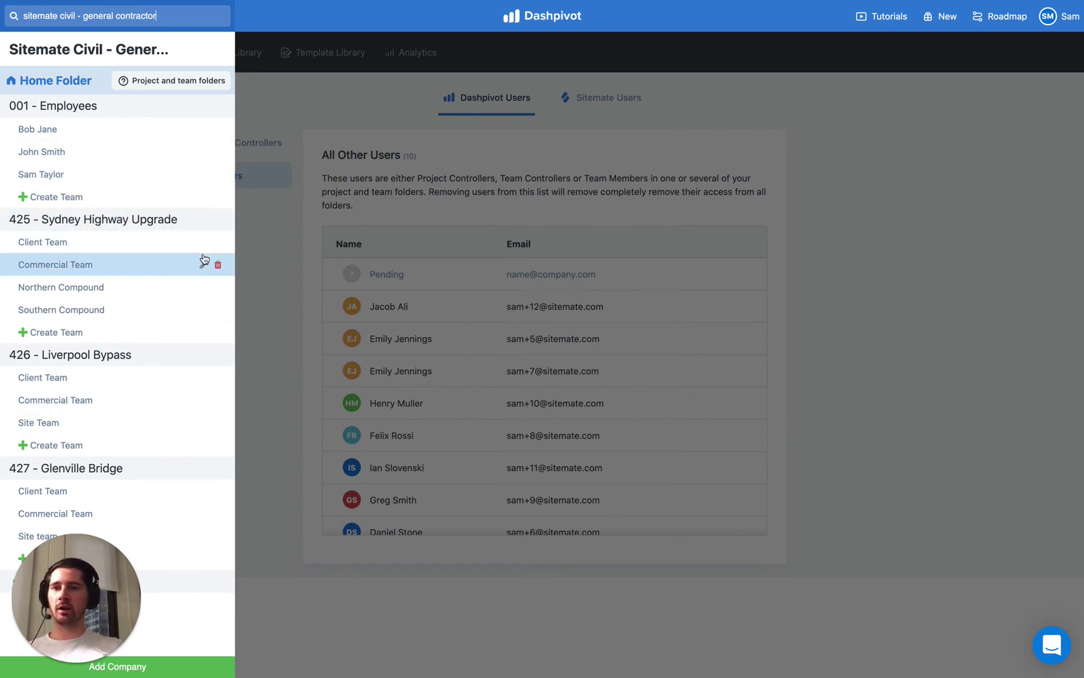
{"action": "left_click", "coordinate": [273, 251]}
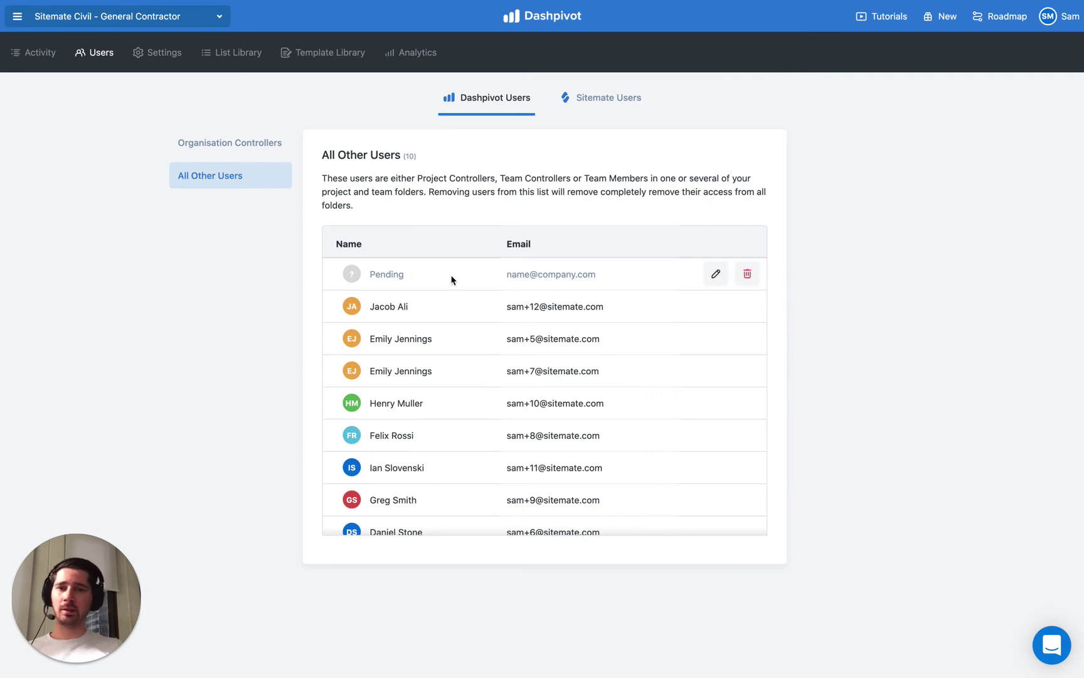
{"action": "mouse_move", "coordinate": [416, 462]}
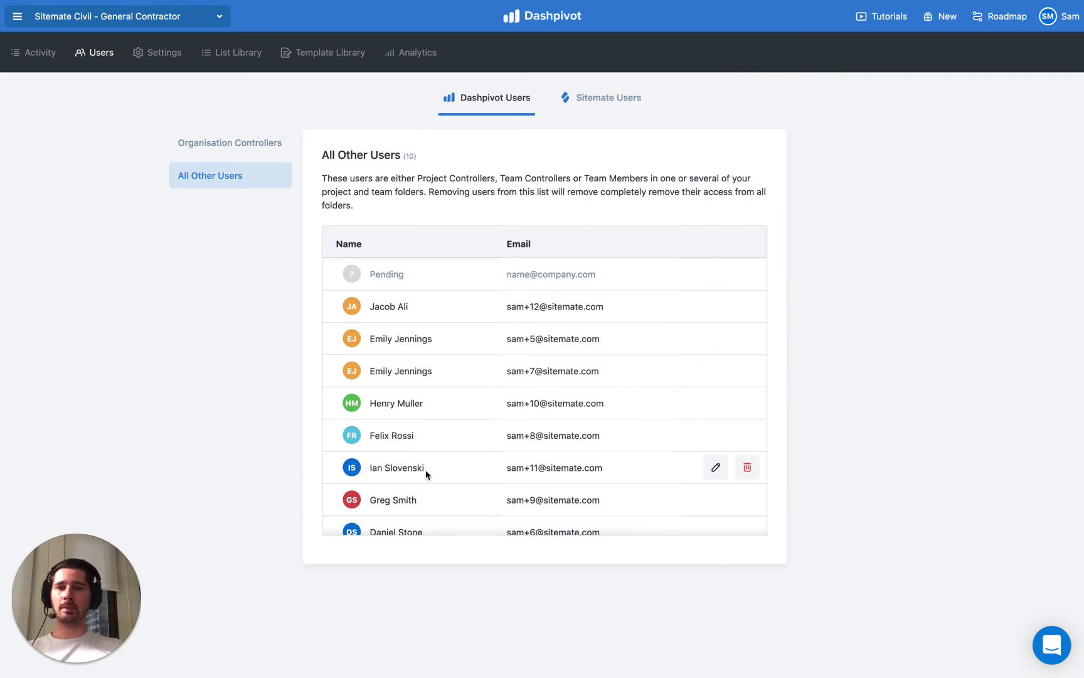
{"action": "scroll", "coordinate": [426, 469], "scroll_direction": "down", "scroll_amount": 2}
{"action": "scroll", "coordinate": [425, 469], "scroll_direction": "up", "scroll_amount": 2}
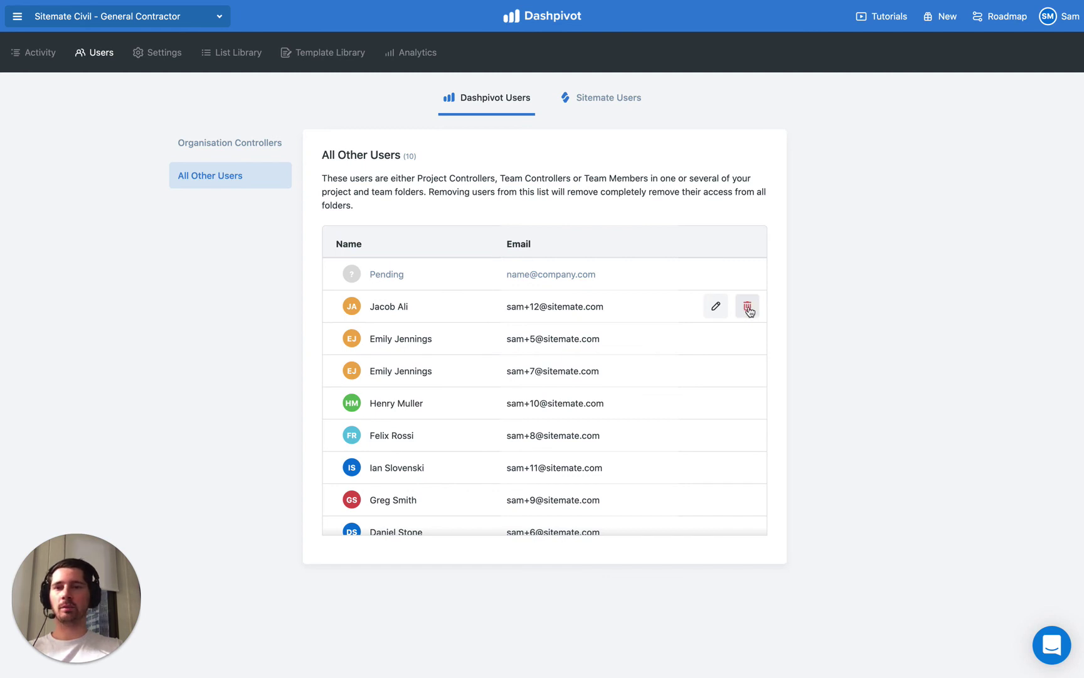
{"action": "left_click", "coordinate": [104, 25]}
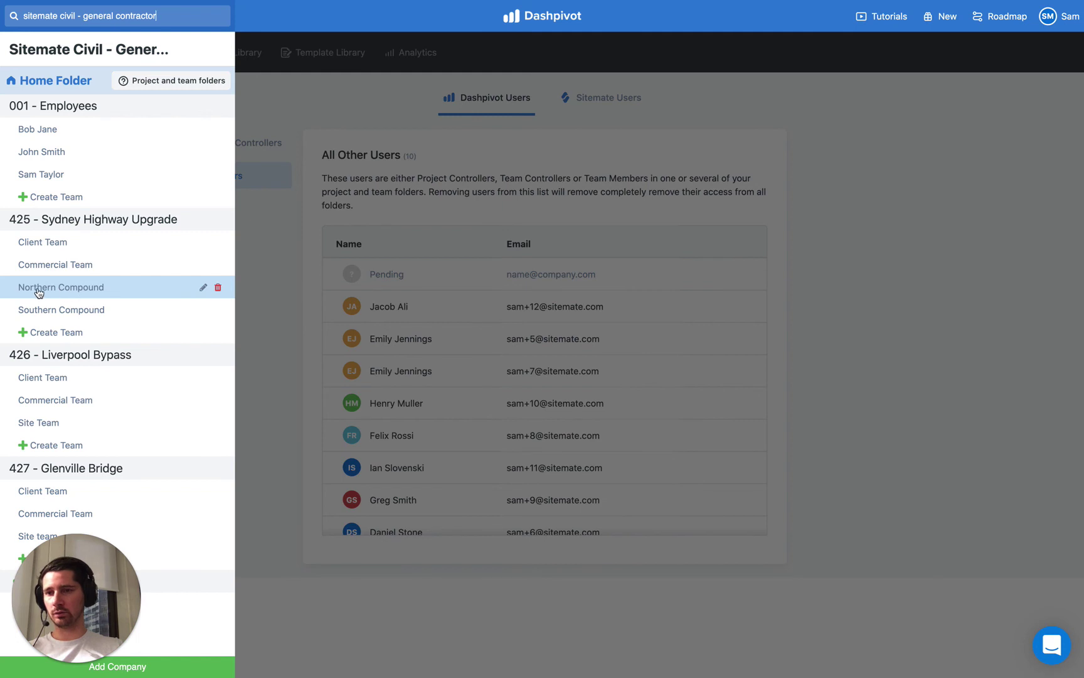
Delete the Pending row from Northern Compound's Users list, leaving five team members
{"action": "left_click", "coordinate": [97, 294]}
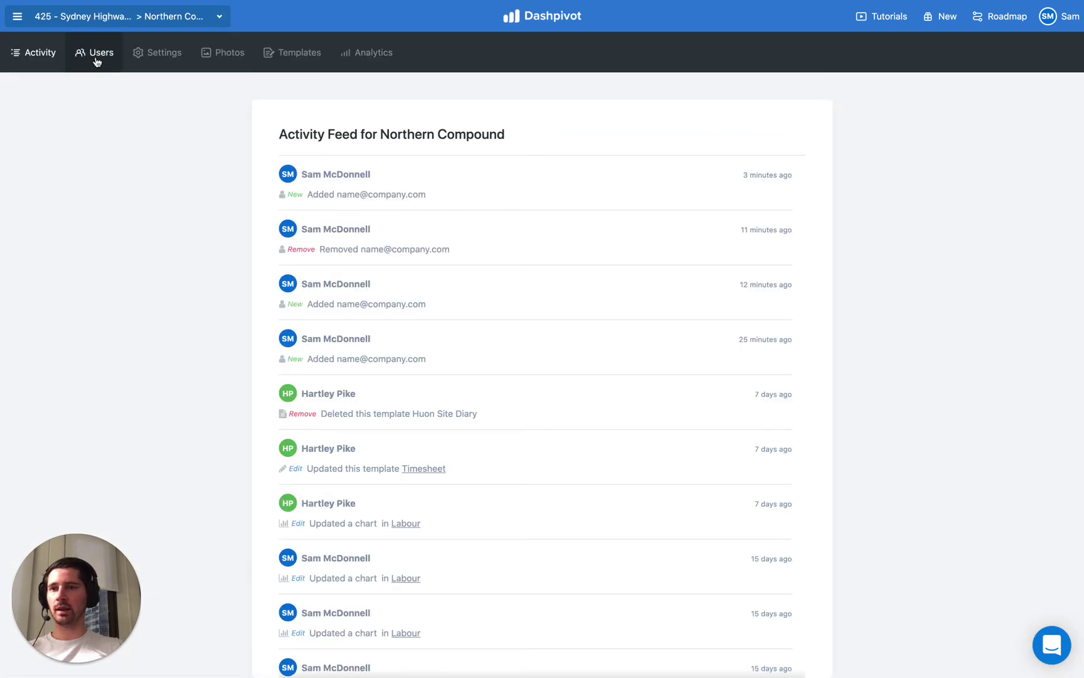
{"action": "left_click", "coordinate": [97, 58]}
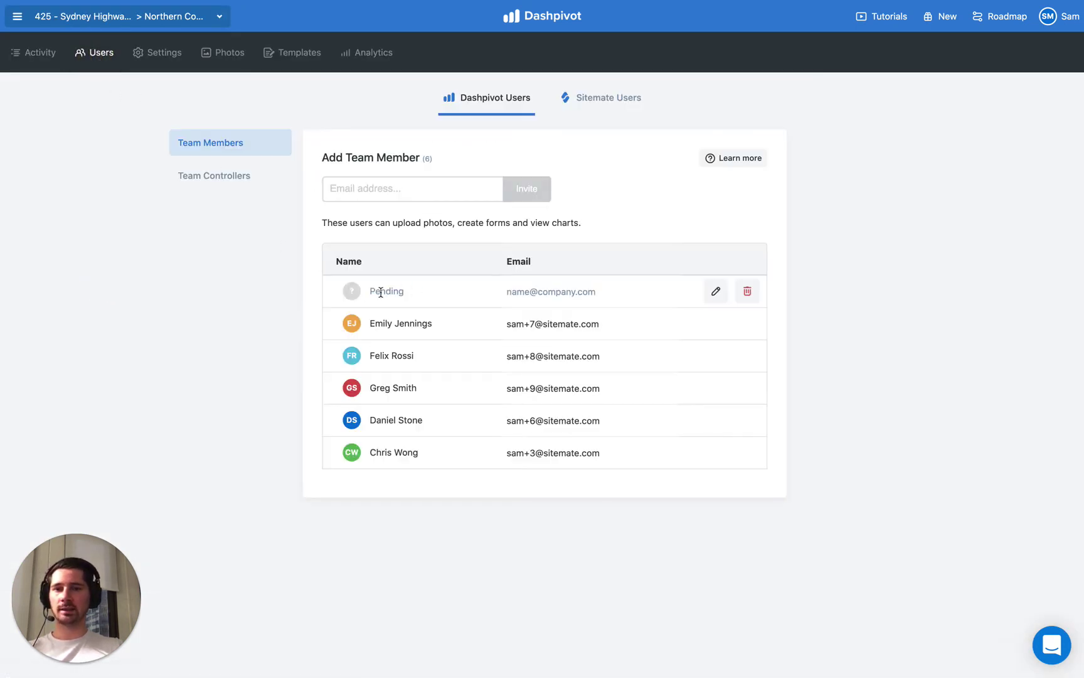
{"action": "left_click_drag", "start_coordinate": [510, 293], "coordinate": [587, 291]}
{"action": "left_click", "coordinate": [624, 295]}
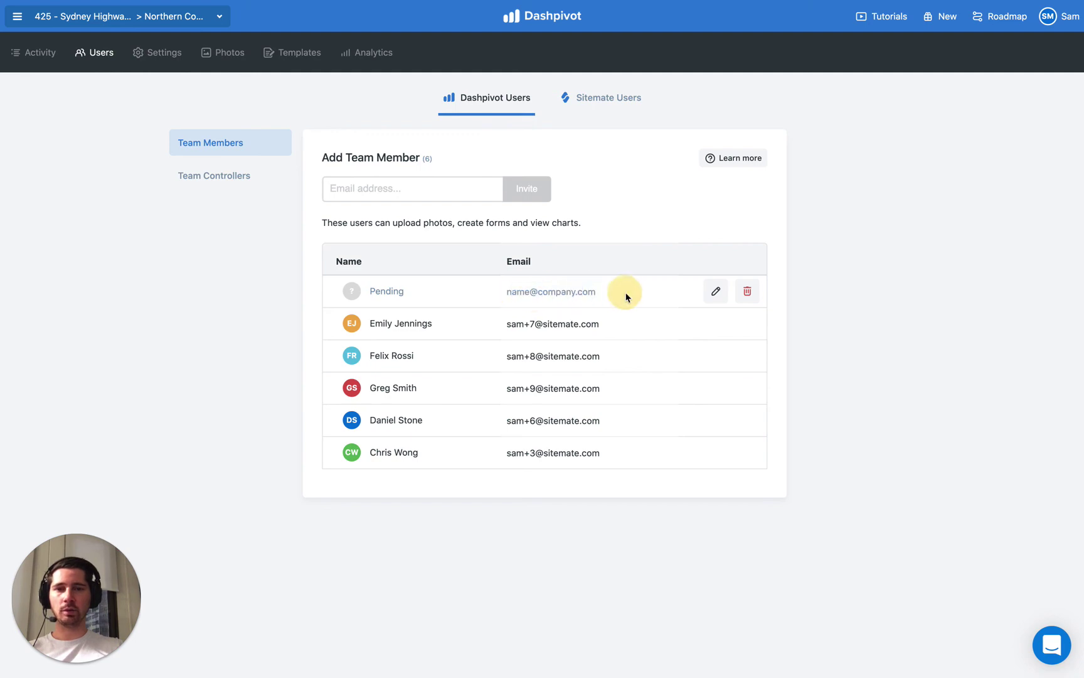
{"action": "left_click", "coordinate": [748, 292]}
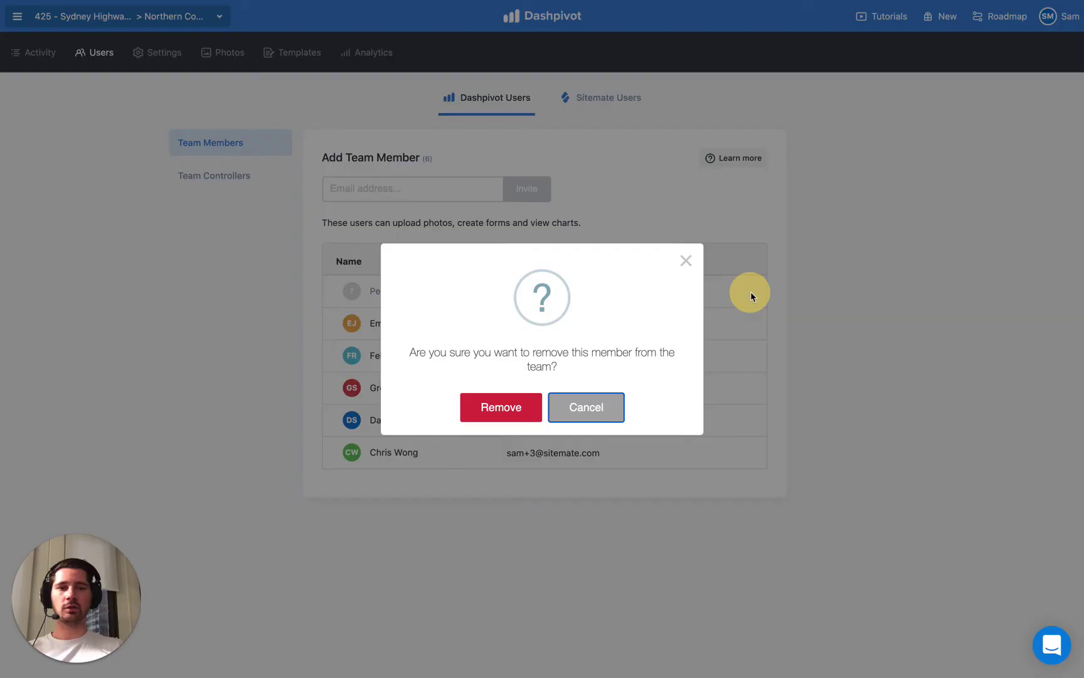
{"action": "left_click", "coordinate": [513, 406]}
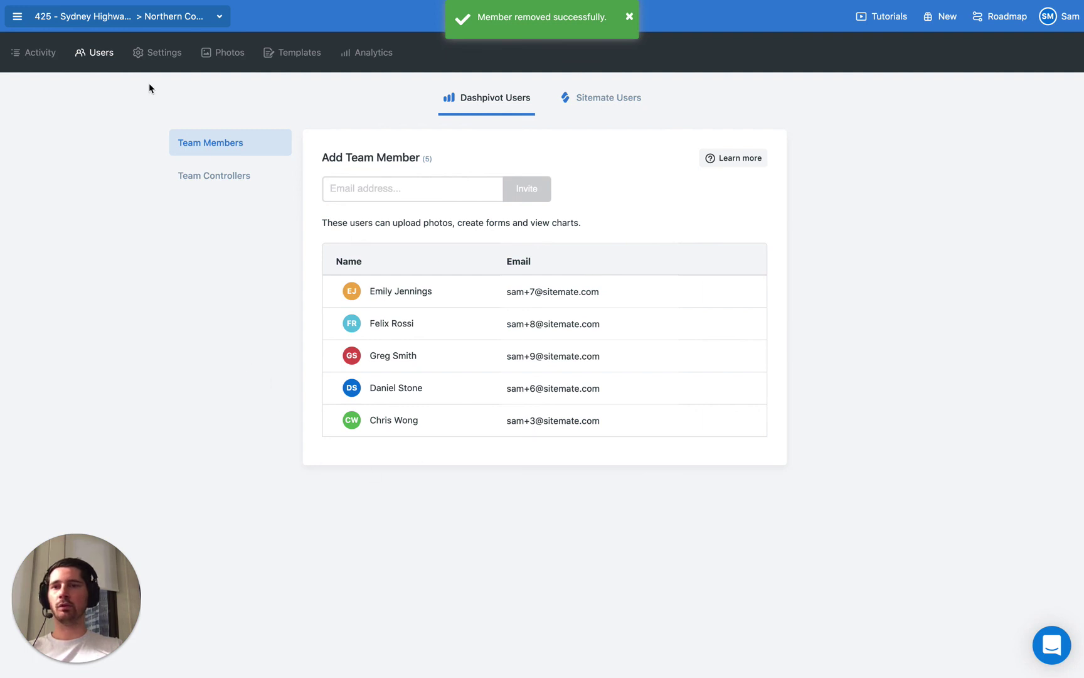
{"action": "left_click", "coordinate": [116, 15]}
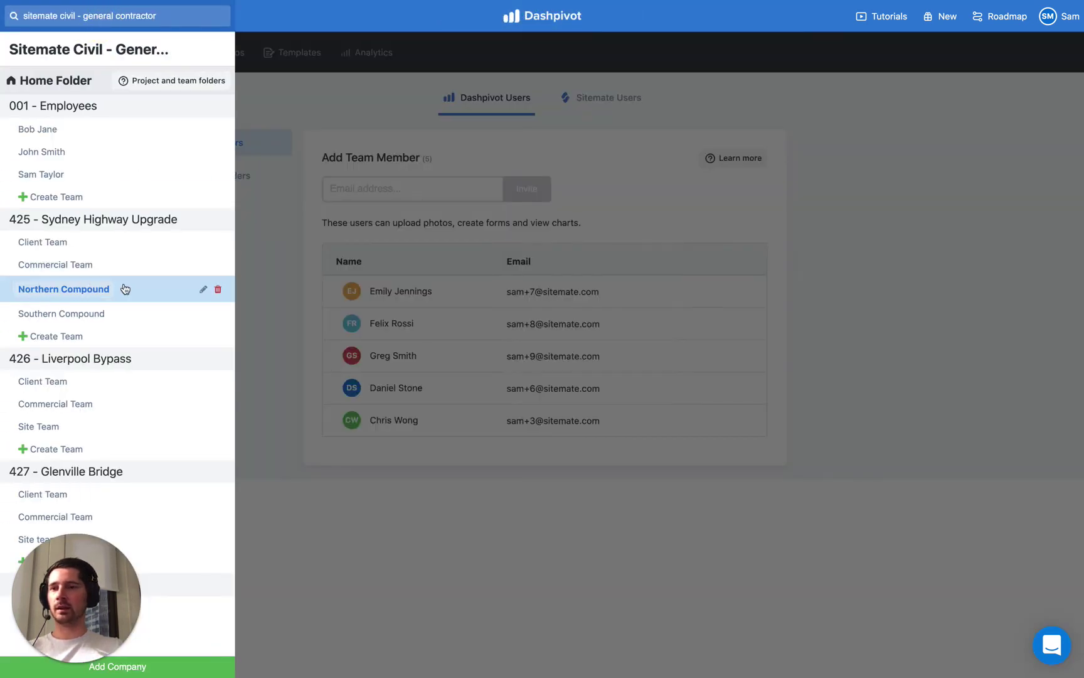
{"action": "left_click", "coordinate": [287, 290]}
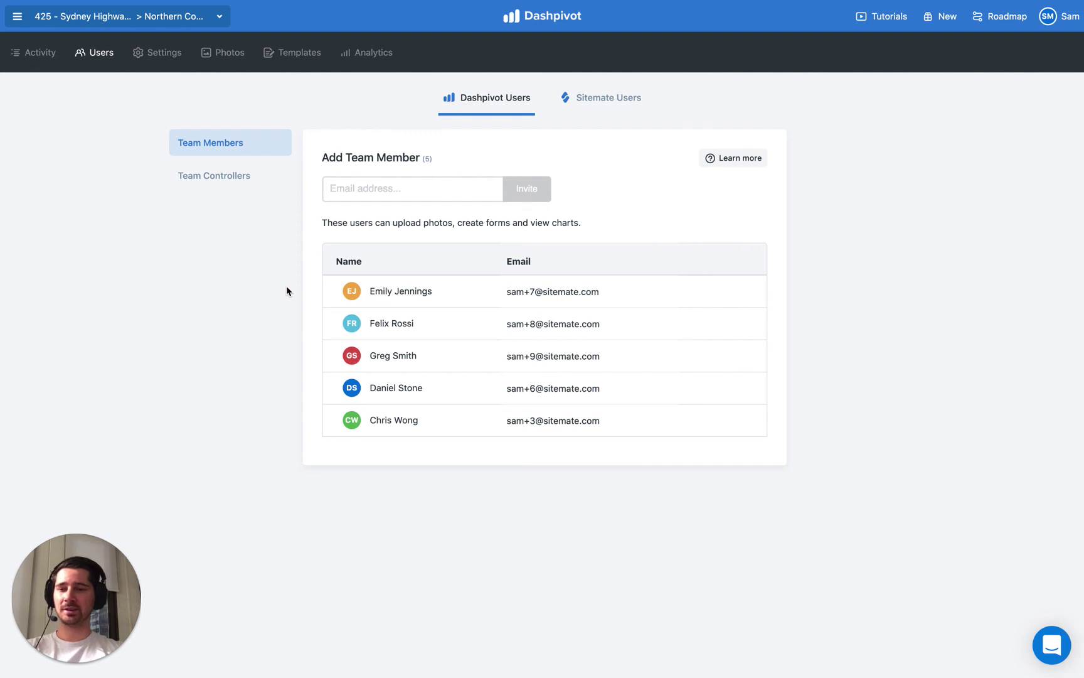
{"action": "left_click", "coordinate": [113, 19]}
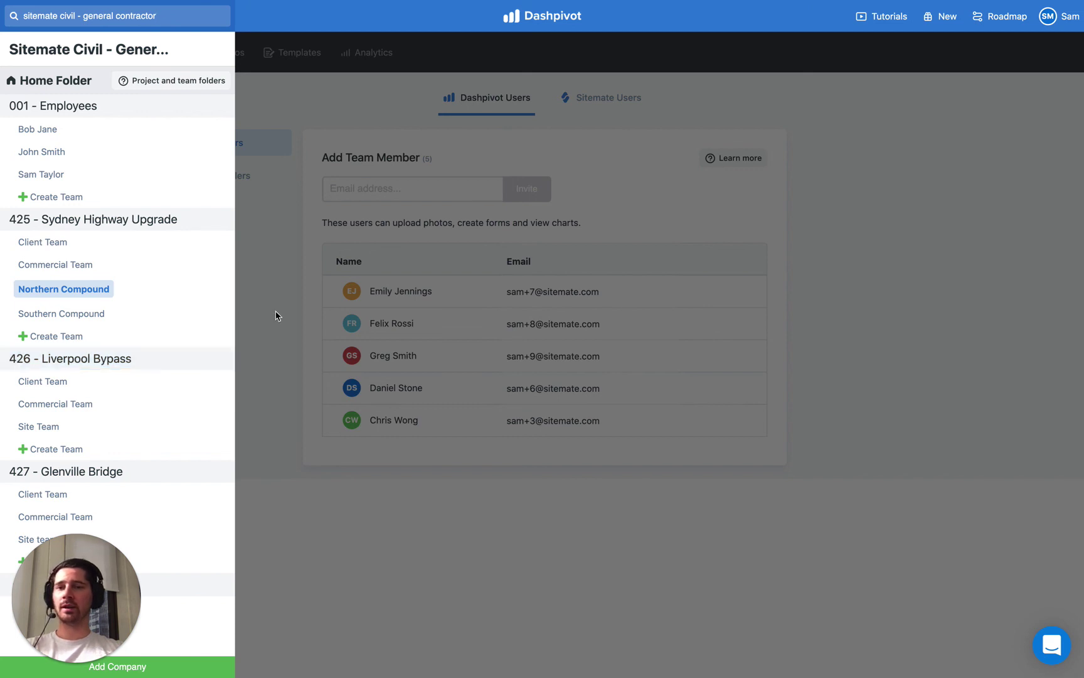
Return to the Home Folder's All Other Users page and highlight the user-role description
{"action": "left_click", "coordinate": [45, 88]}
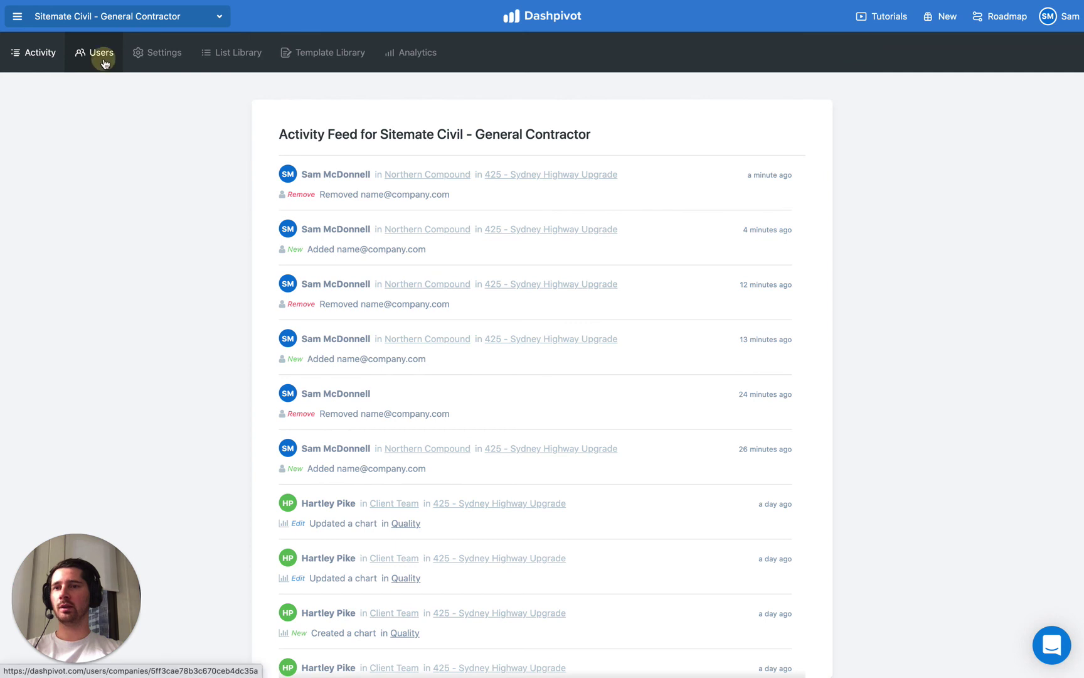
{"action": "left_click", "coordinate": [103, 61]}
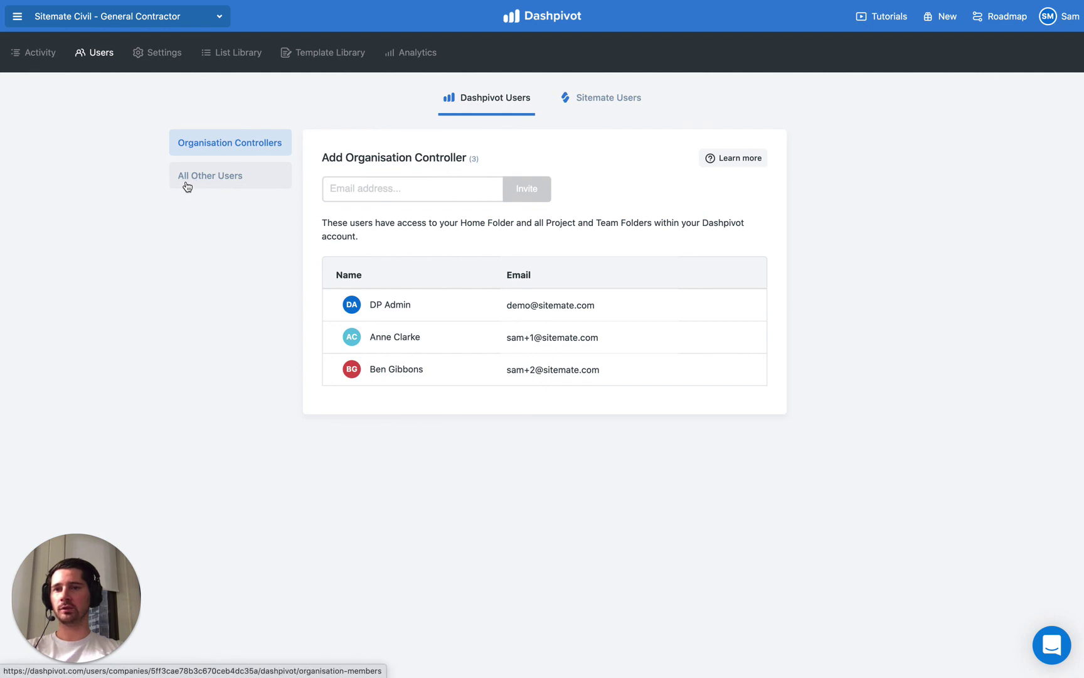
{"action": "left_click", "coordinate": [217, 182]}
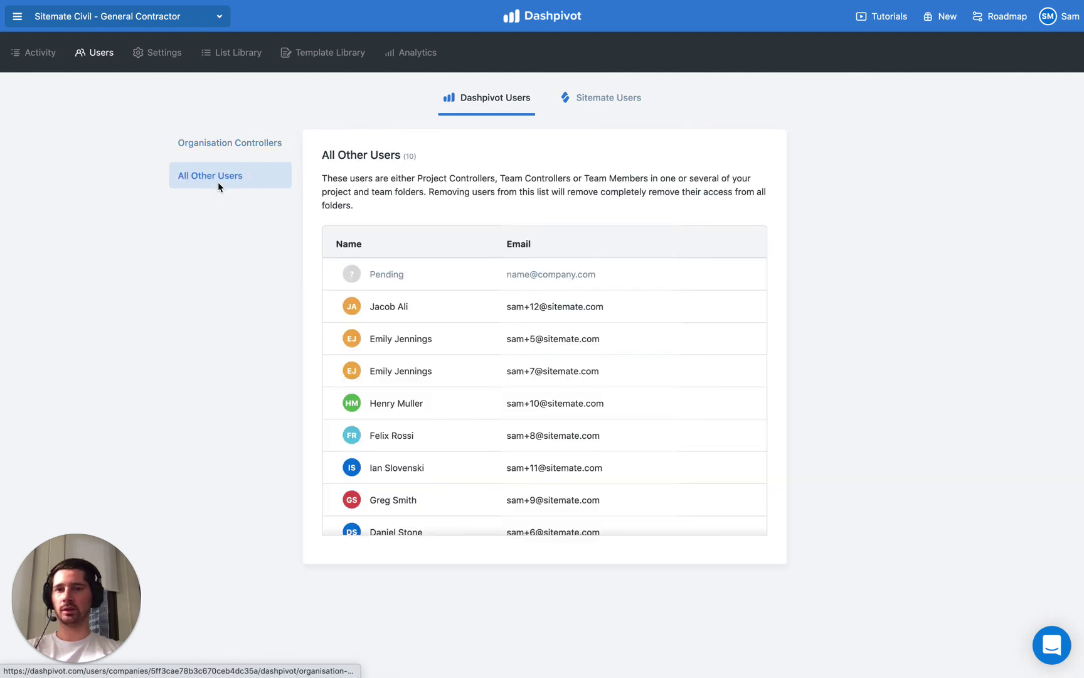
{"action": "left_click_drag", "start_coordinate": [418, 179], "coordinate": [647, 177]}
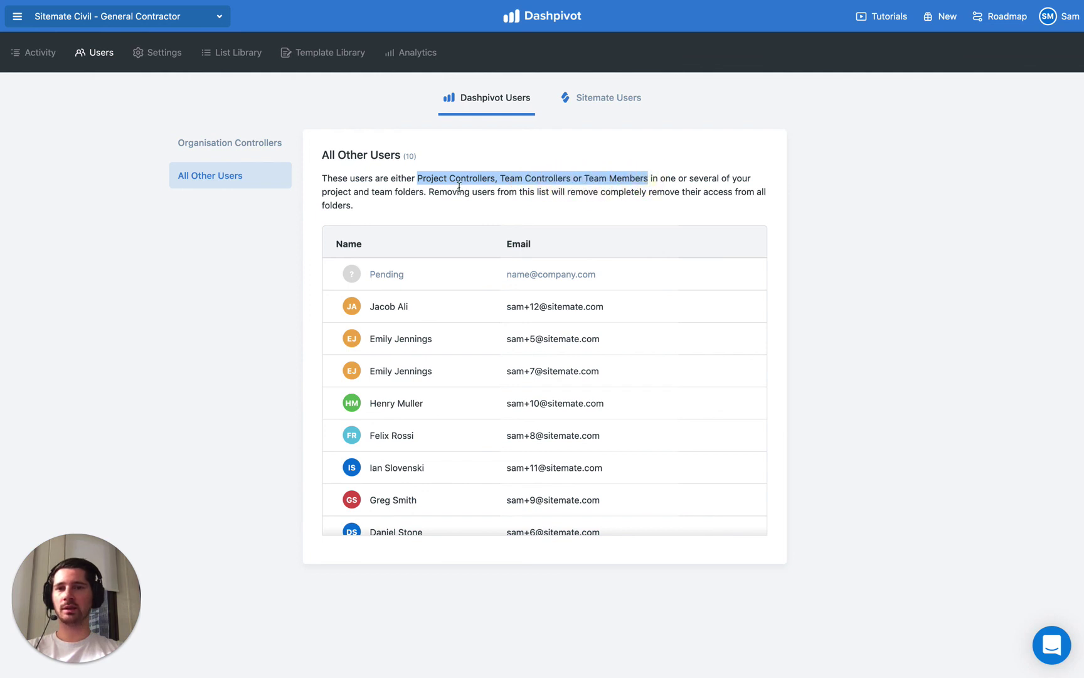
{"action": "left_click", "coordinate": [424, 186]}
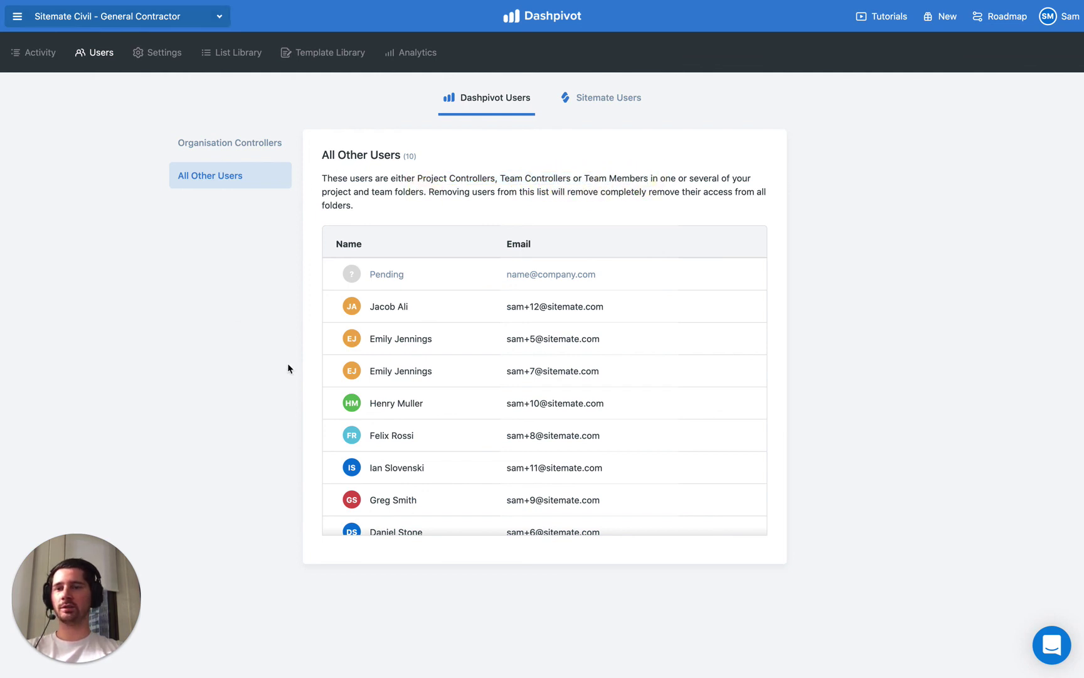
{"action": "scroll", "coordinate": [400, 326], "scroll_direction": "down", "scroll_amount": 2}
{"action": "scroll", "coordinate": [400, 358], "scroll_direction": "up", "scroll_amount": 2}
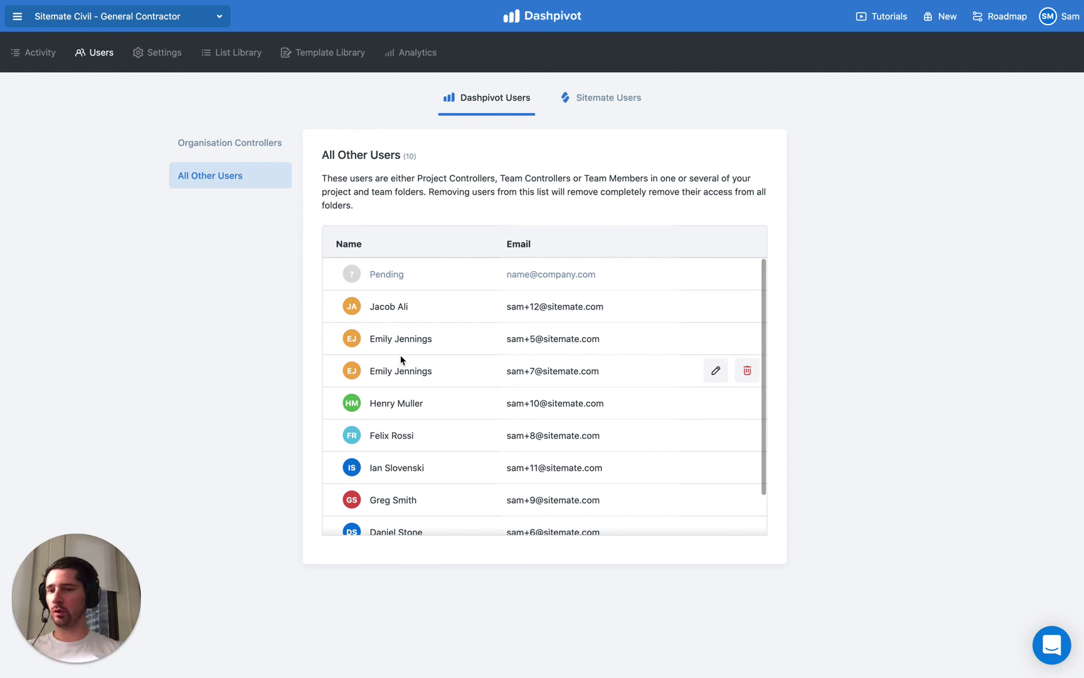